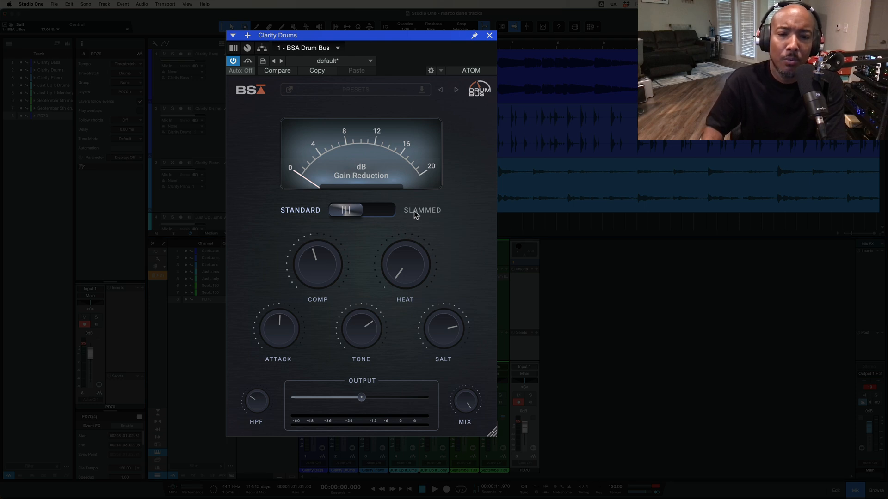
# Compare the Slammed and Standard modes and check the Comp, Heat, Attack, Tone and Salt settings of the Clarity Drums plugin.
pyautogui.click(383, 212)
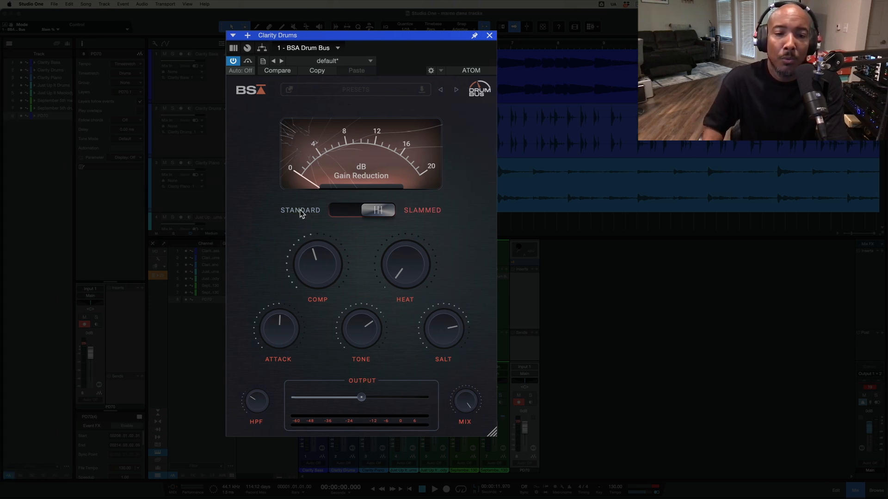
pyautogui.click(349, 212)
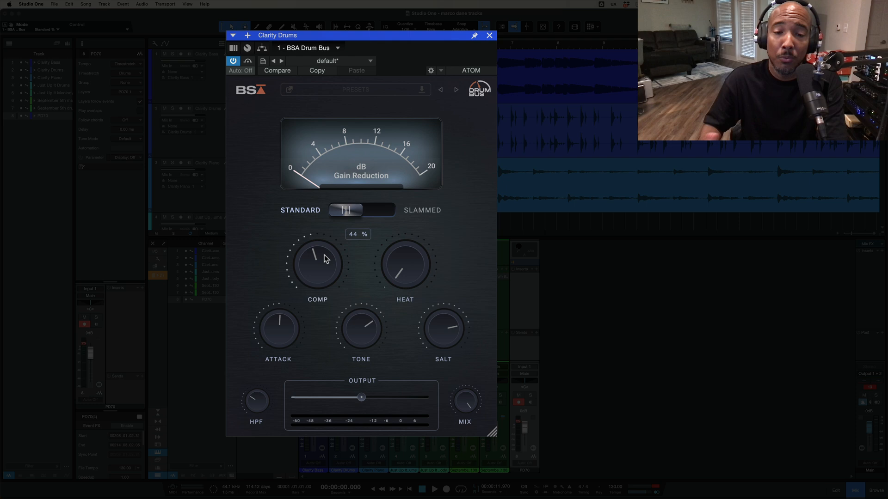
pyautogui.moveTo(418, 271)
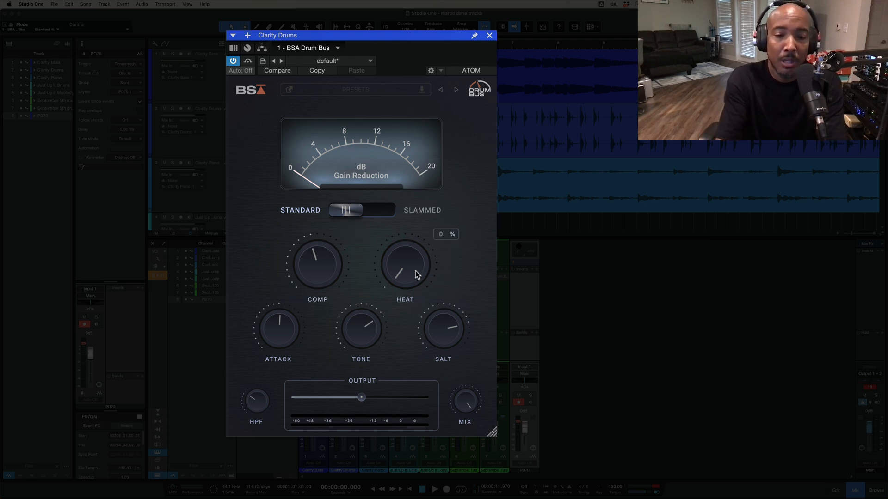
pyautogui.moveTo(283, 329)
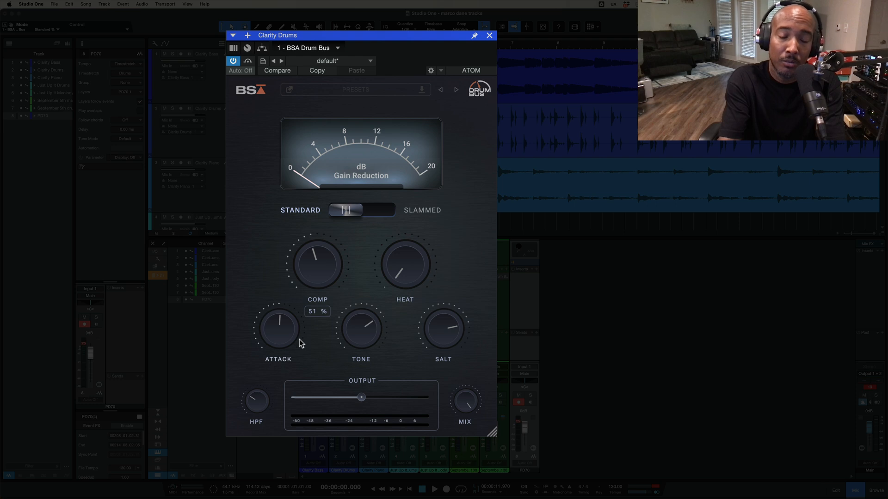
pyautogui.moveTo(352, 340)
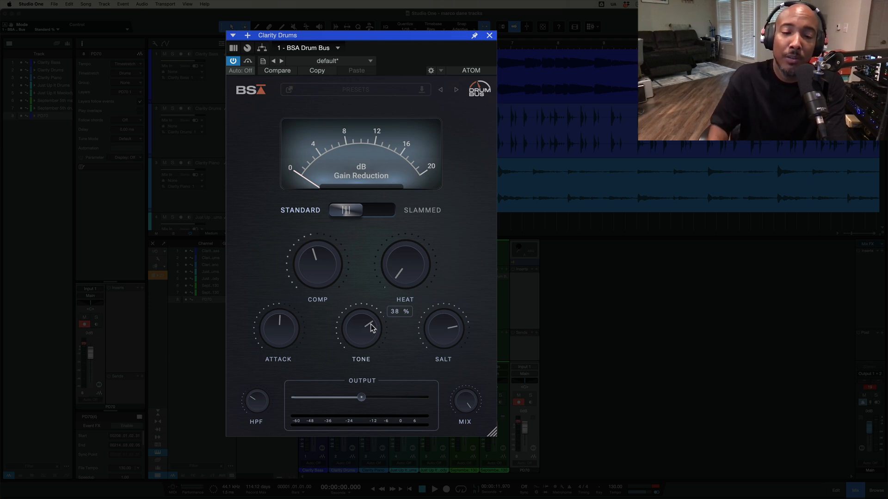
pyautogui.moveTo(443, 331)
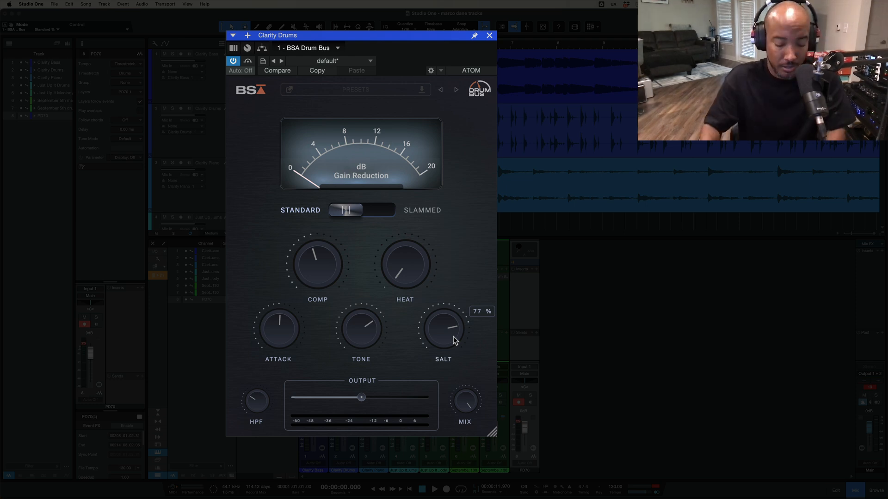
# Audition the Clarity Drums track with the Drum Bus plugin bypassed, stop playback and switch the bypass off again.
pyautogui.press('w')
pyautogui.press('w')
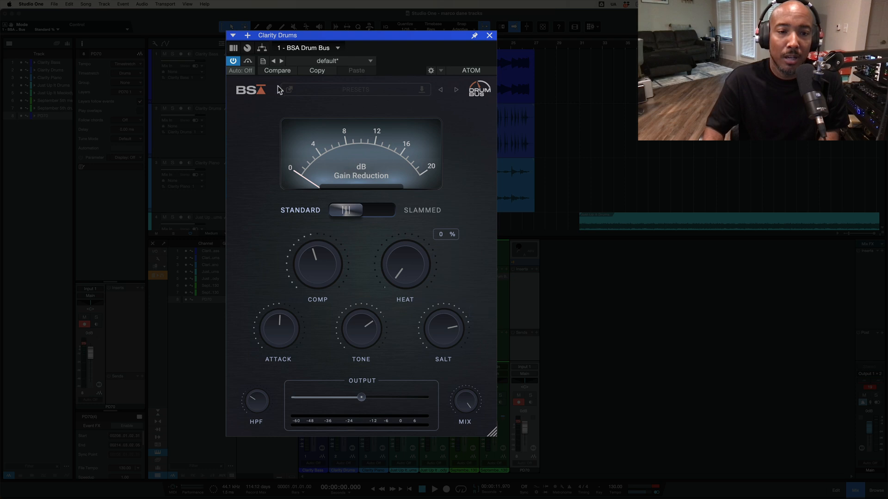
pyautogui.click(248, 61)
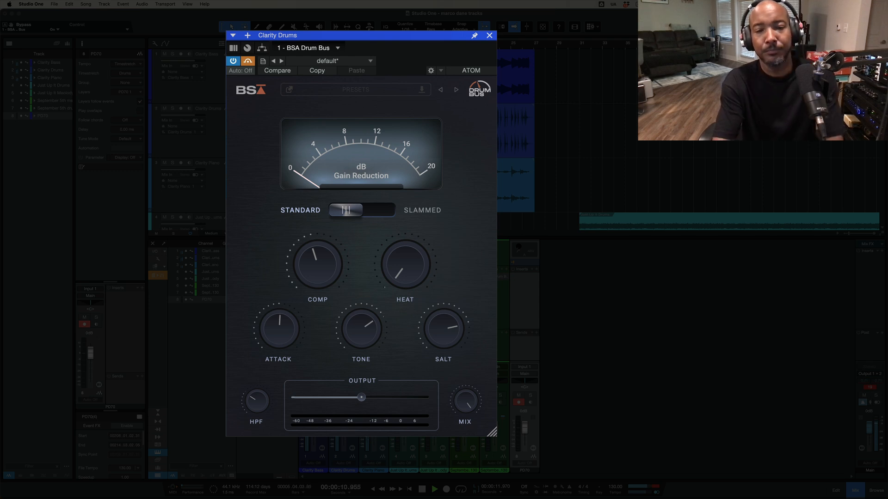
pyautogui.press('space')
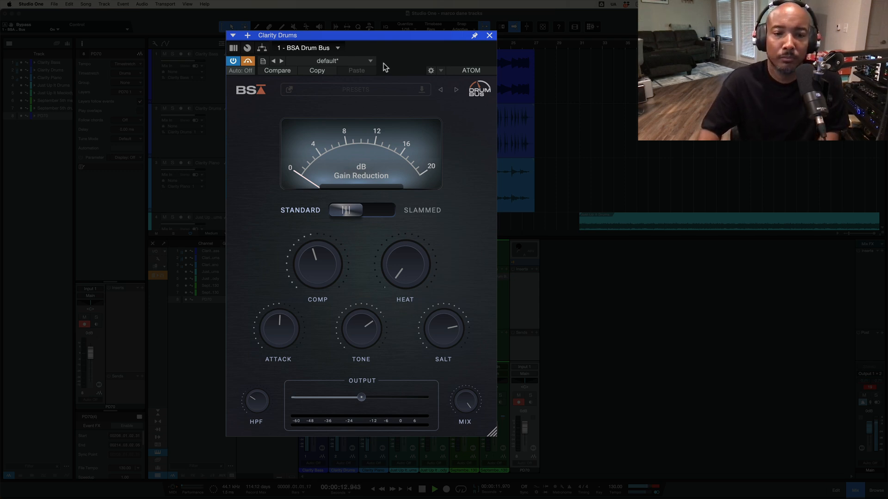
pyautogui.click(248, 61)
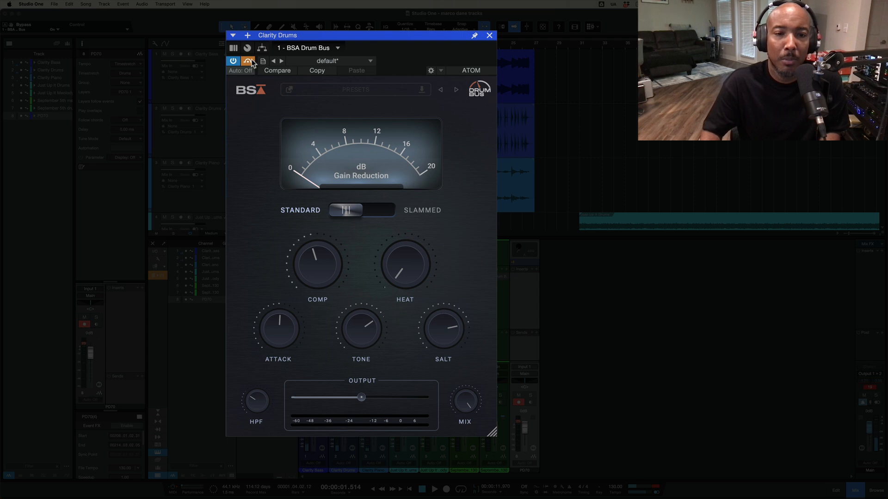
# Turn Salt all the way down and set Tone to 0% on the Clarity Drums Drum Bus.
pyautogui.moveTo(317, 265)
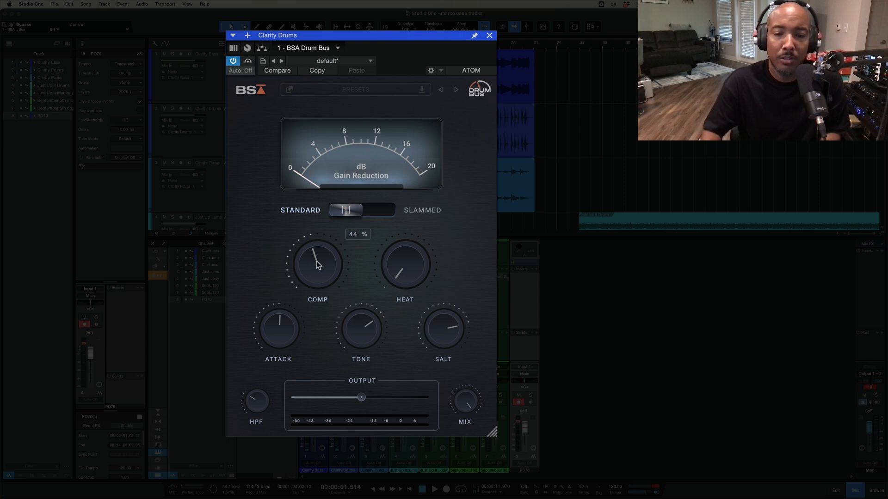
pyautogui.moveTo(416, 276)
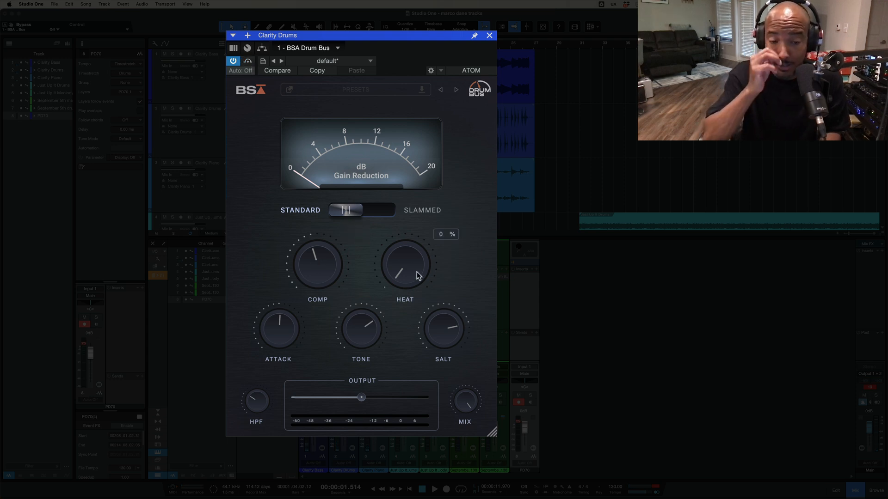
pyautogui.doubleClick(443, 346)
pyautogui.moveTo(357, 355)
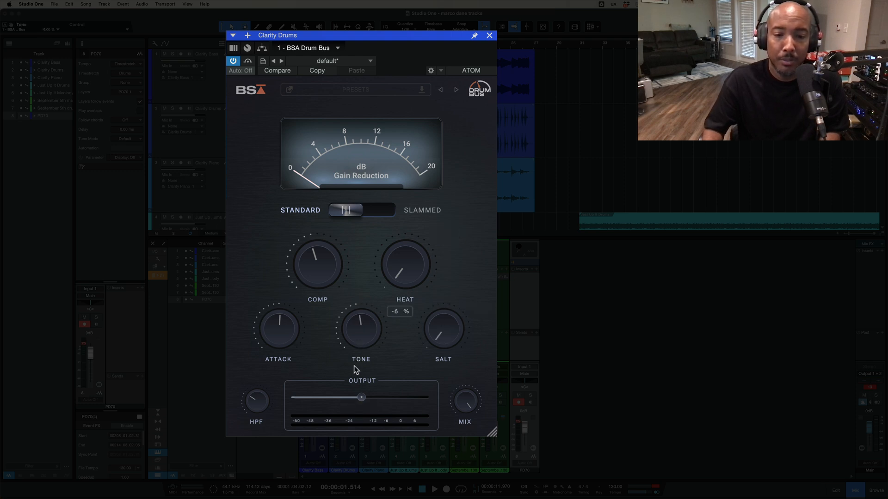
pyautogui.scroll(-3, 356, 362)
pyautogui.scroll(-2, 355, 360)
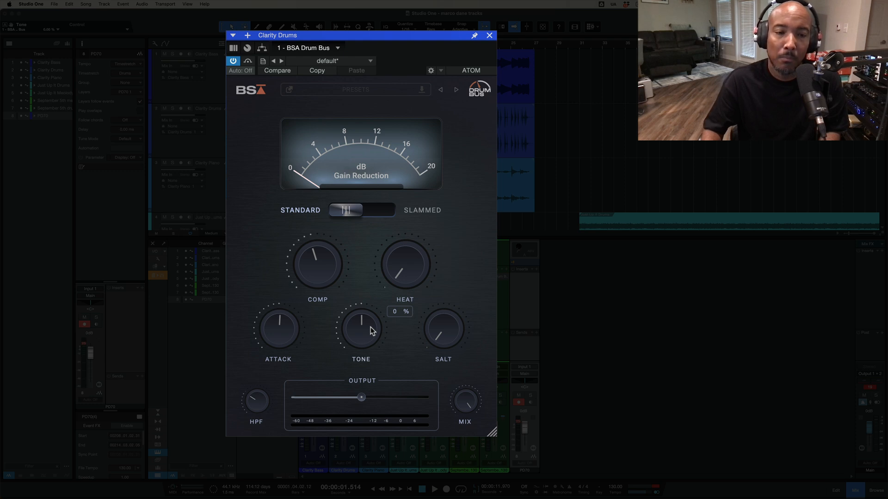
# Play the Clarity Drums track, try Attack at 0%, and set Attack to its midpoint and Comp to 55%.
pyautogui.press('space')
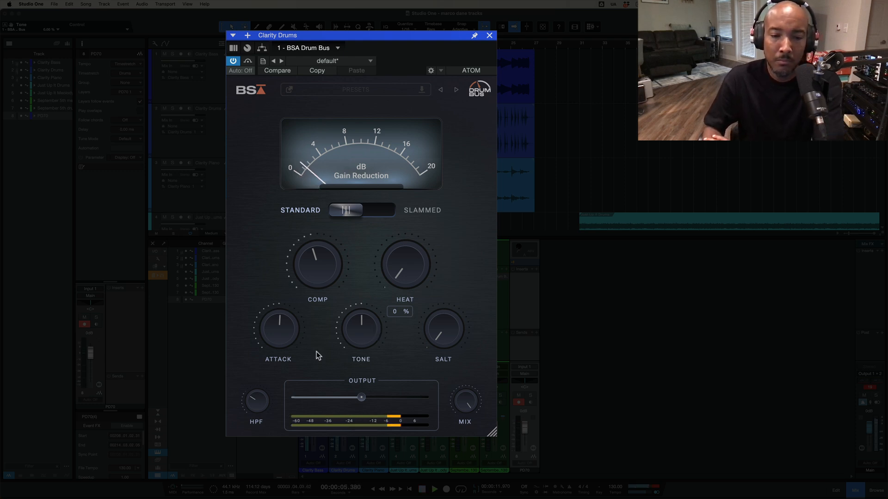
pyautogui.moveTo(281, 329); pyautogui.dragTo(269, 415)
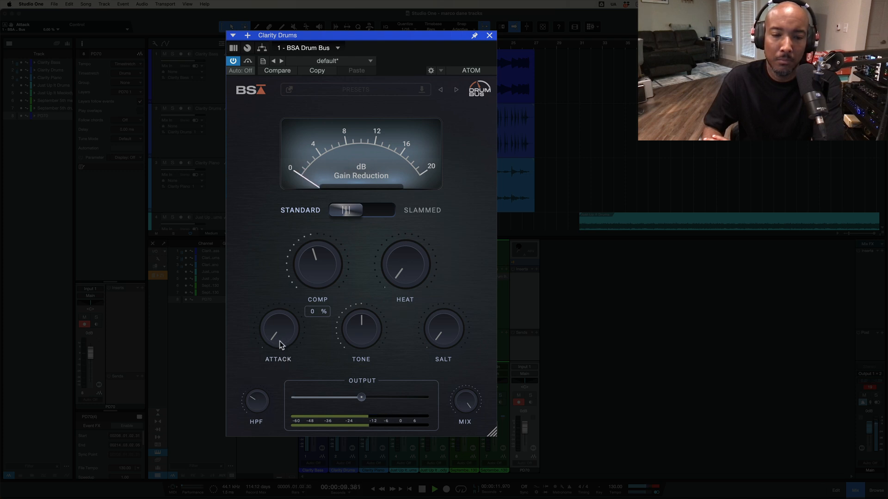
pyautogui.moveTo(280, 344); pyautogui.dragTo(382, 217)
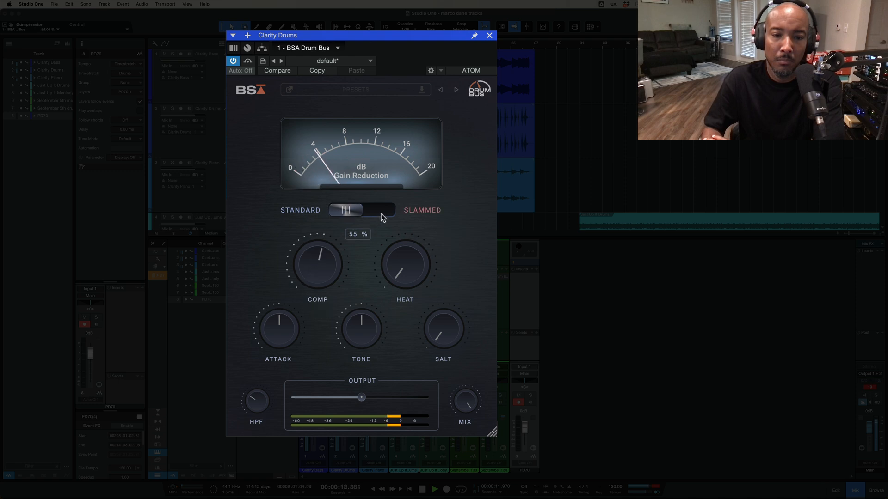
# Switch the Drum Bus to Slammed mode and raise Heat to 52%, Tone to about 24% and Salt to 84%.
pyautogui.click(386, 212)
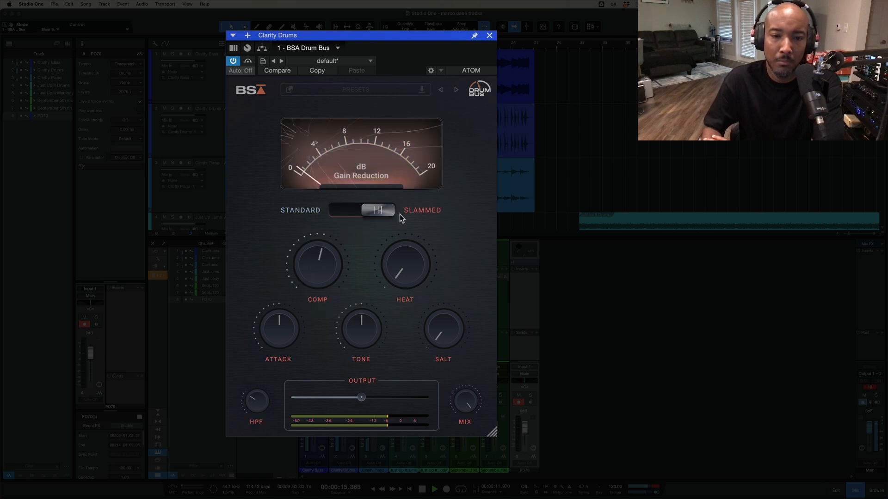
pyautogui.moveTo(410, 254); pyautogui.dragTo(408, 181)
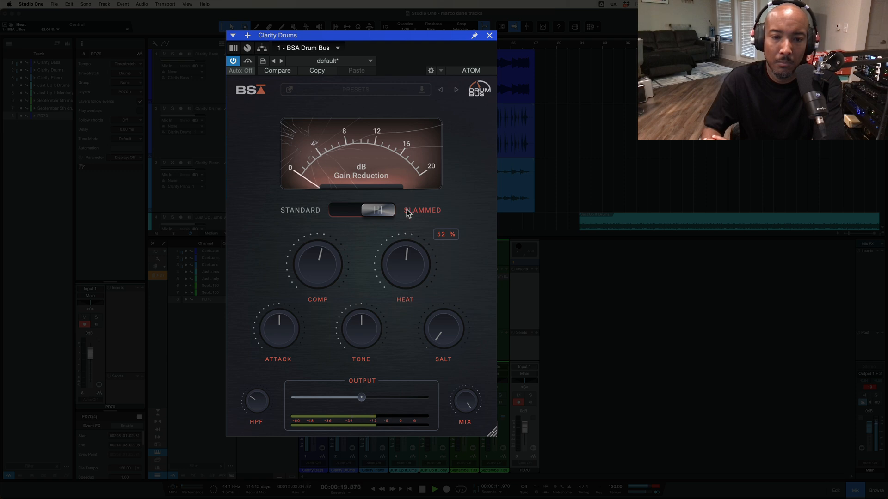
pyautogui.moveTo(377, 317); pyautogui.dragTo(355, 370)
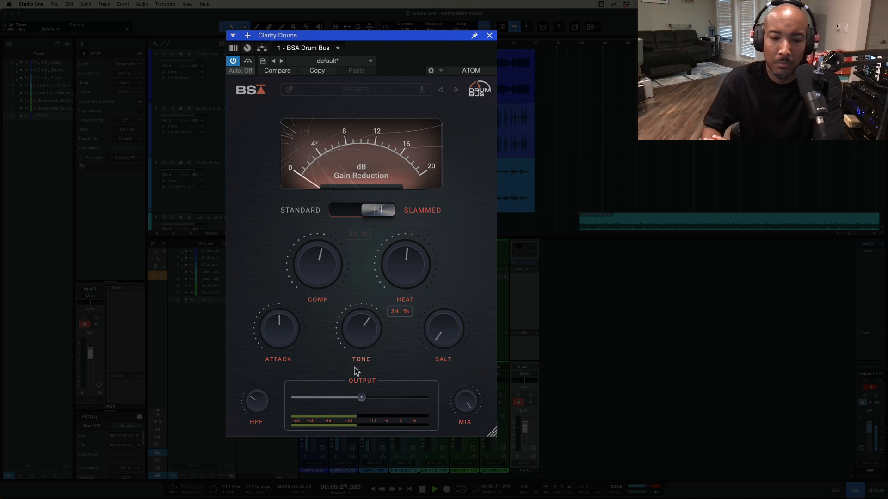
pyautogui.moveTo(439, 342); pyautogui.dragTo(433, 213)
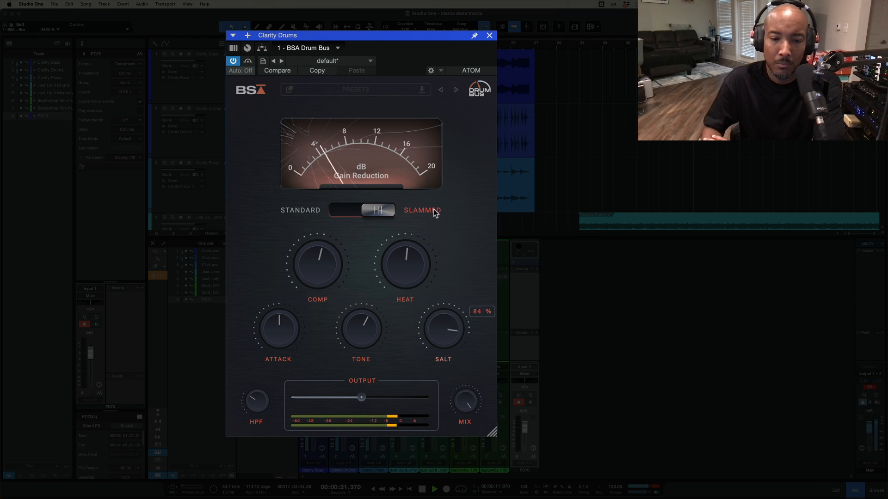
# Compare the drums with the Drum Bus bypassed and active, and stop playback.
pyautogui.click(247, 62)
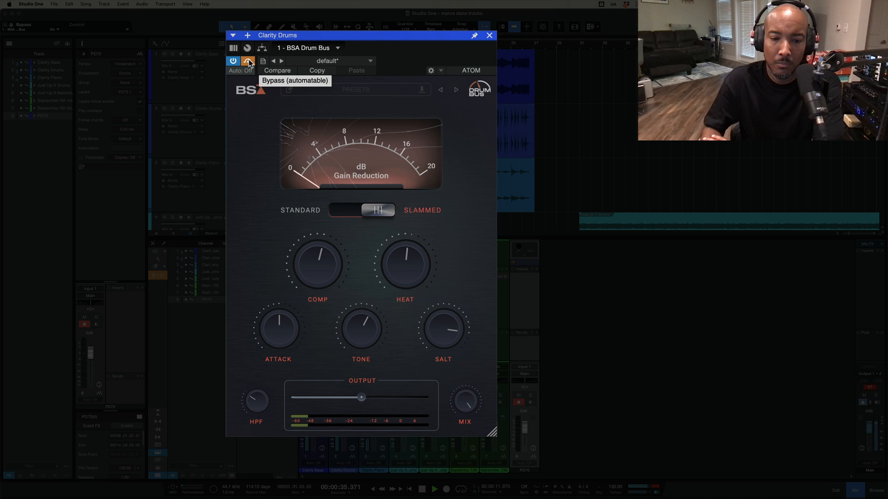
pyautogui.click(248, 62)
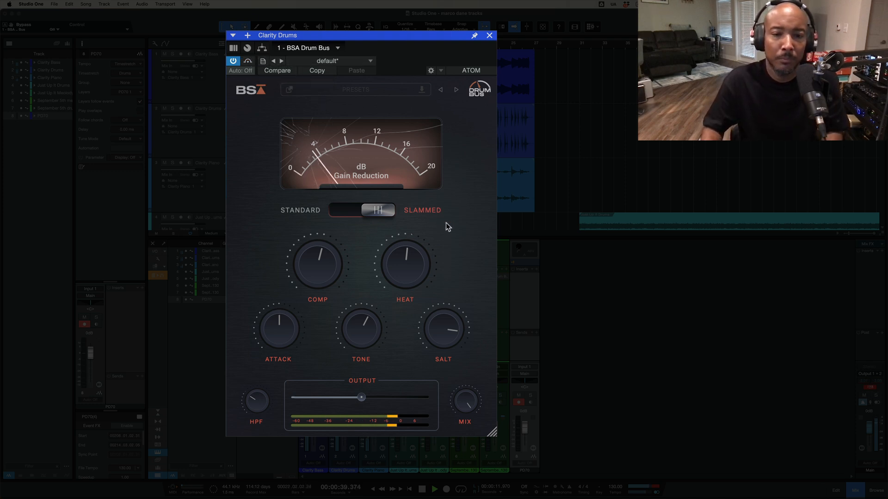
pyautogui.press('space')
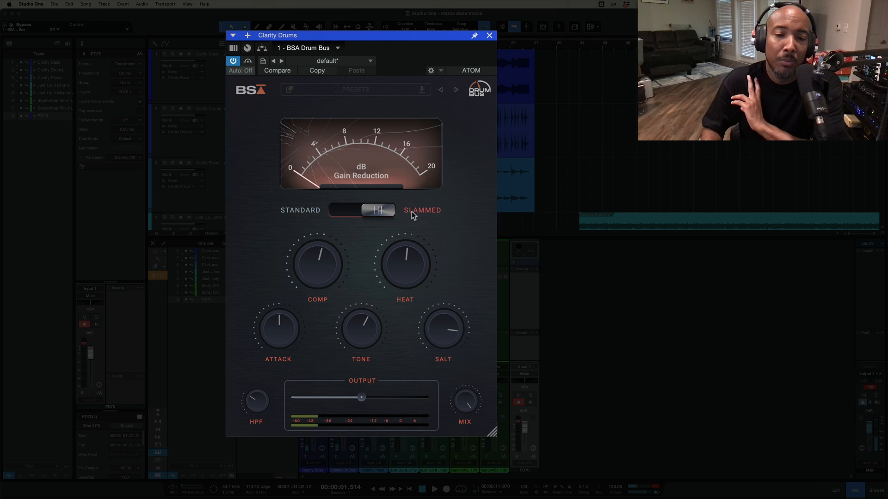
pyautogui.moveTo(406, 268)
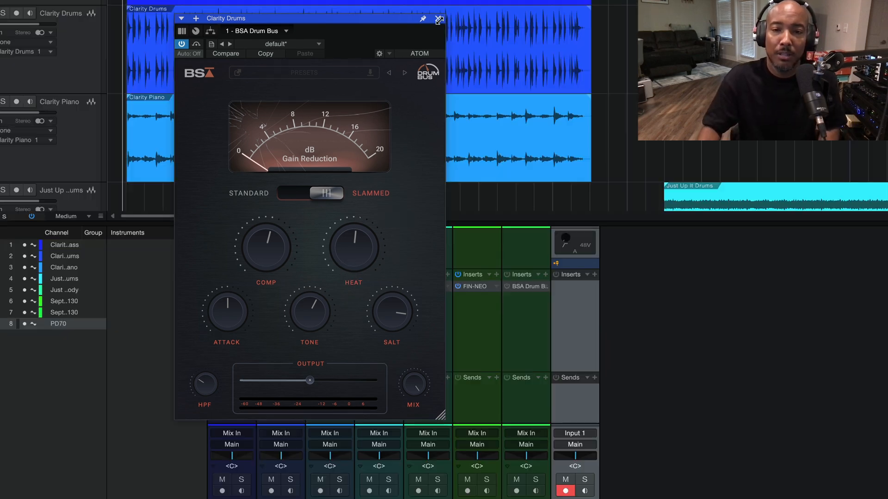
# Close the Clarity Drums plugin and open the BSA Drum Bus insert on the Just Up It Drums channel, clear of the tracks.
pyautogui.click(489, 36)
pyautogui.scroll(-5, 439, 134)
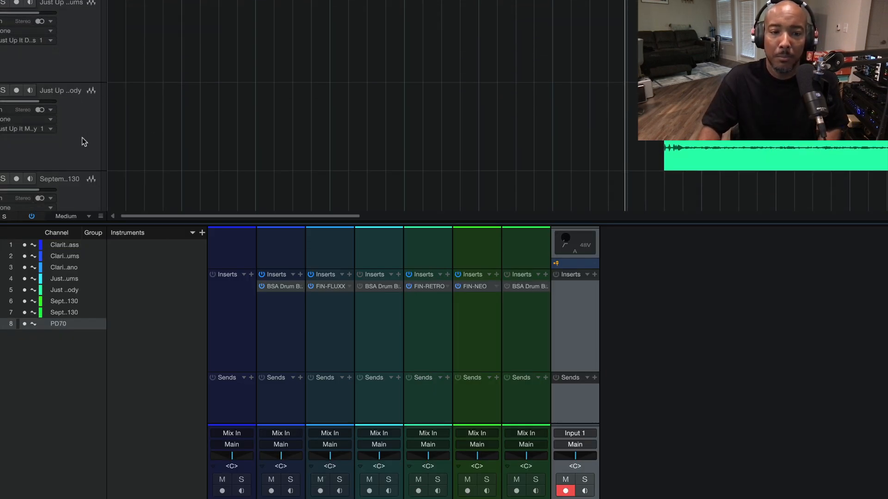
pyautogui.click(84, 139)
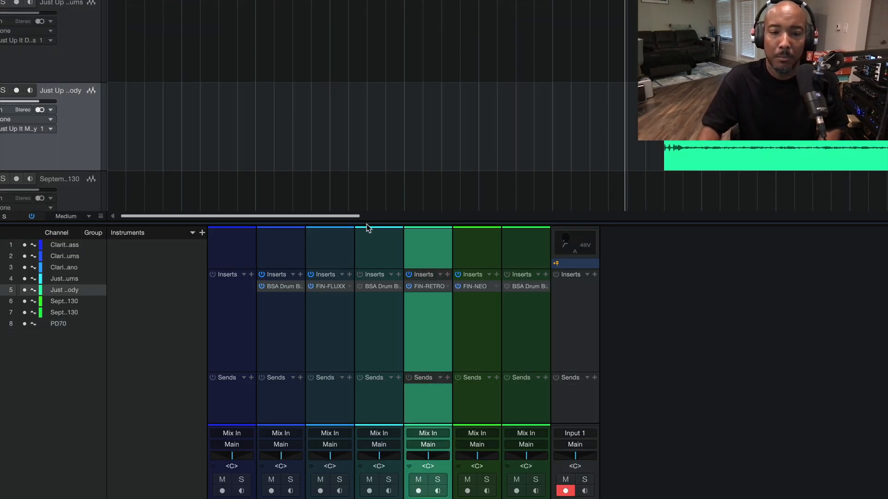
pyautogui.click(384, 299)
pyautogui.doubleClick(382, 288)
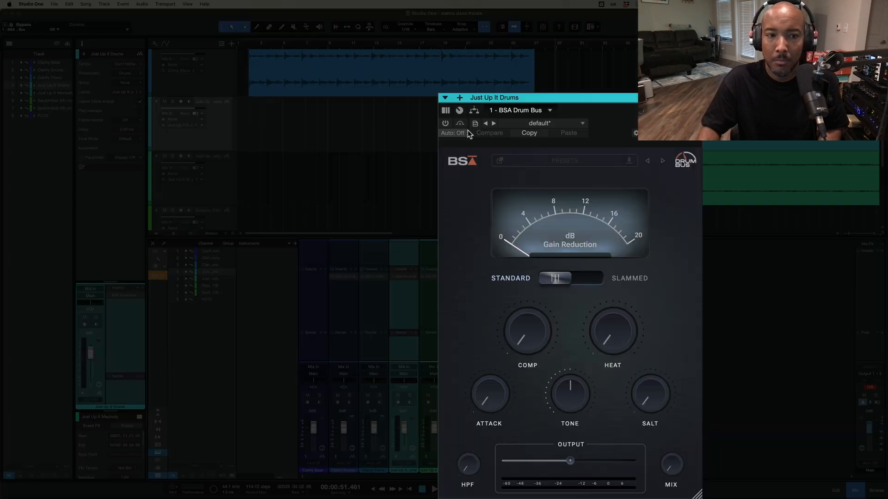
pyautogui.moveTo(585, 102); pyautogui.dragTo(396, 47)
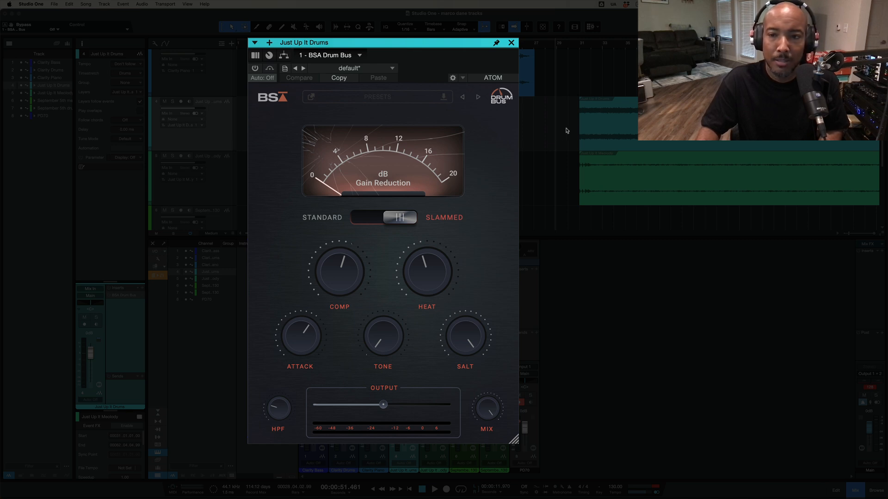
# Activate the Drum Bus during playback of Just Up It Drums, sweep Tone between -63% and 75%, and leave it at a low negative setting.
pyautogui.press('space')
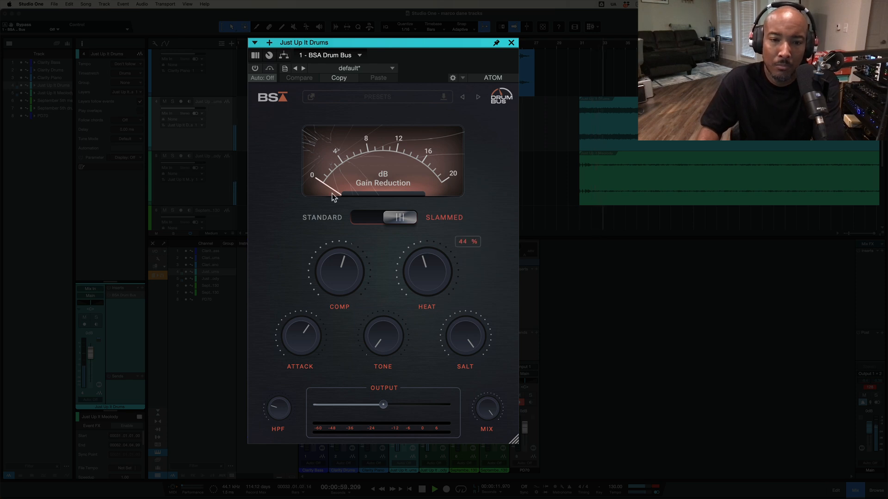
pyautogui.click(255, 68)
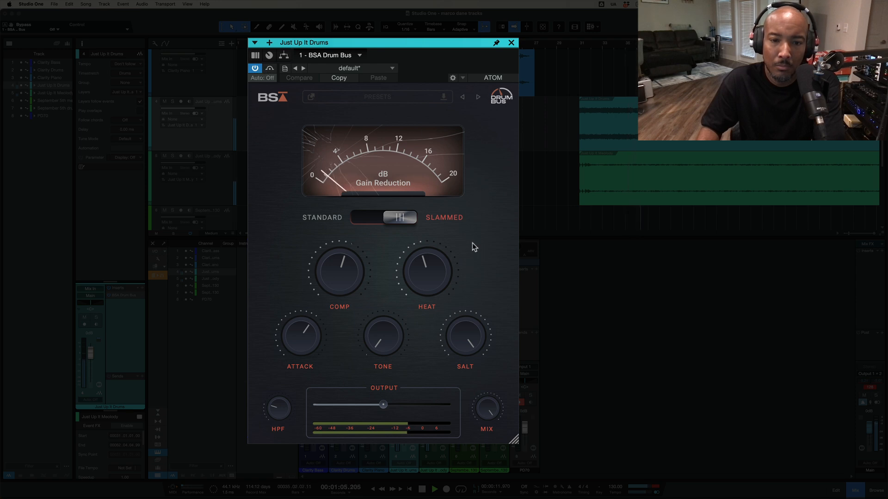
pyautogui.moveTo(386, 340); pyautogui.dragTo(376, 312)
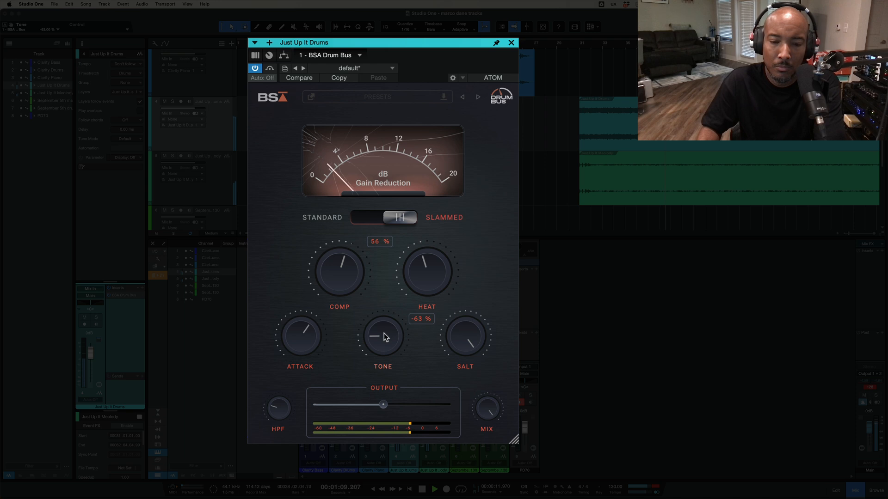
pyautogui.moveTo(380, 333); pyautogui.dragTo(384, 240)
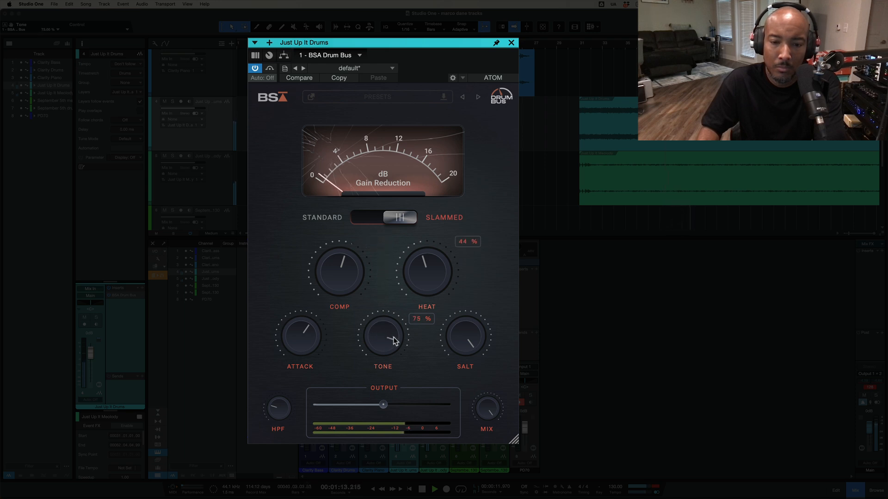
pyautogui.moveTo(389, 342); pyautogui.dragTo(376, 437)
# Set Salt to 50% and lower Mix to 49% on the Just Up It Drums Drum Bus.
pyautogui.doubleClick(466, 339)
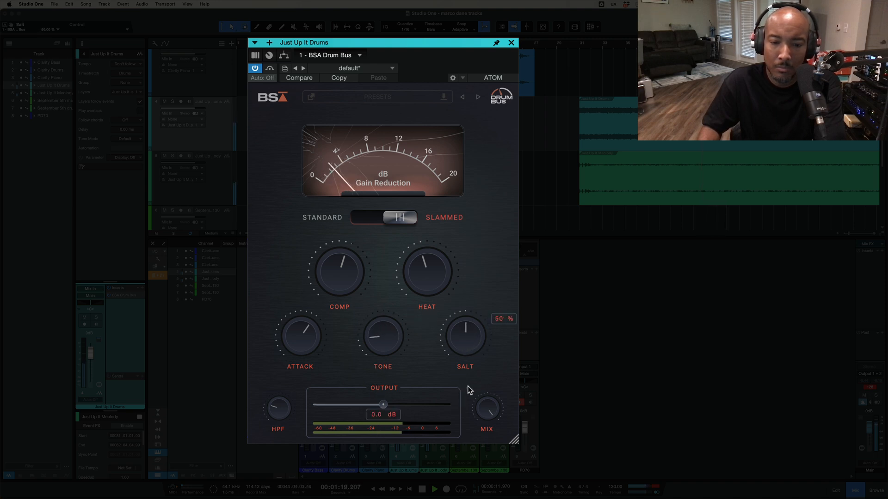
pyautogui.moveTo(482, 414); pyautogui.dragTo(481, 439)
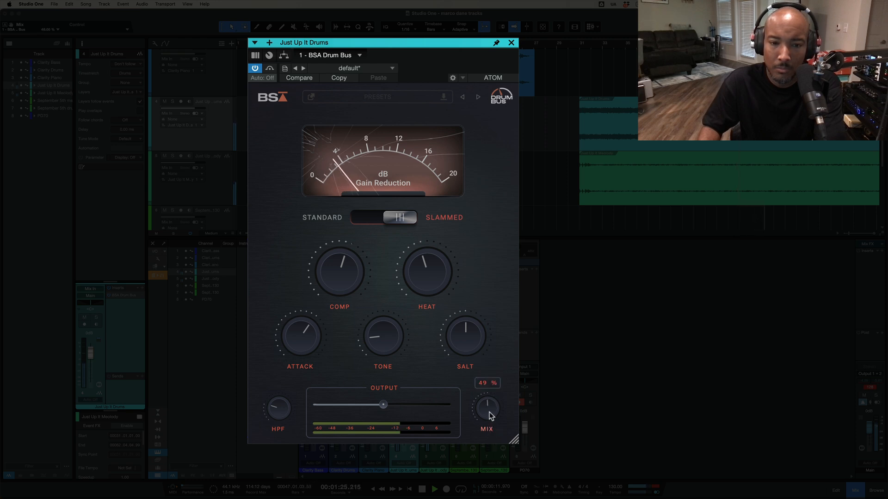
# Set Mix to 100% and Comp to 61% on the Just Up It Drums Drum Bus, and compare the sound bypassed and active.
pyautogui.moveTo(488, 416); pyautogui.dragTo(482, 307)
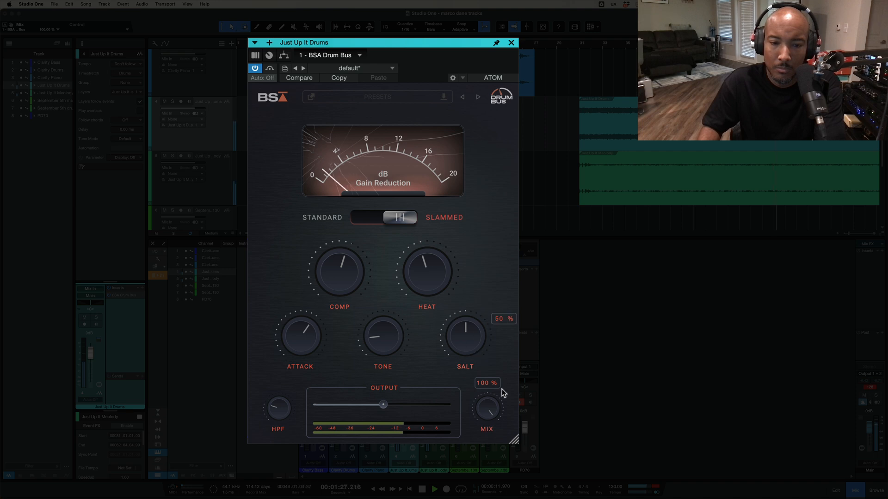
pyautogui.moveTo(339, 268); pyautogui.dragTo(335, 271)
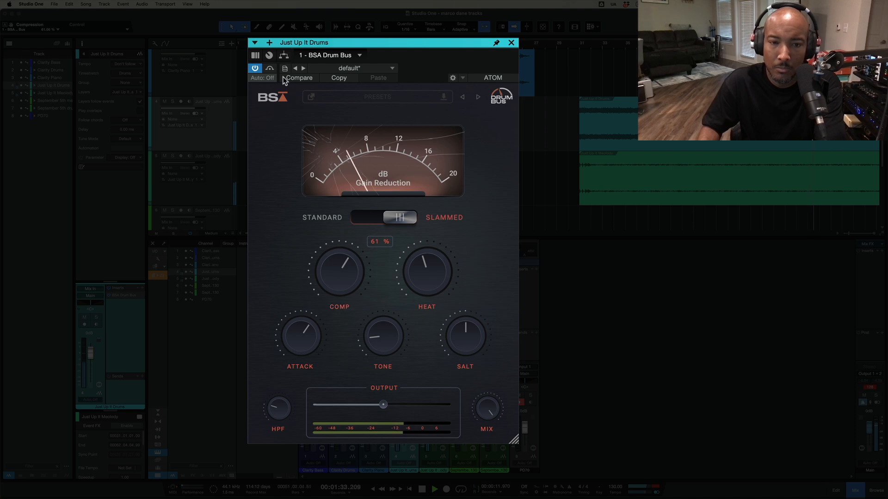
pyautogui.click(268, 69)
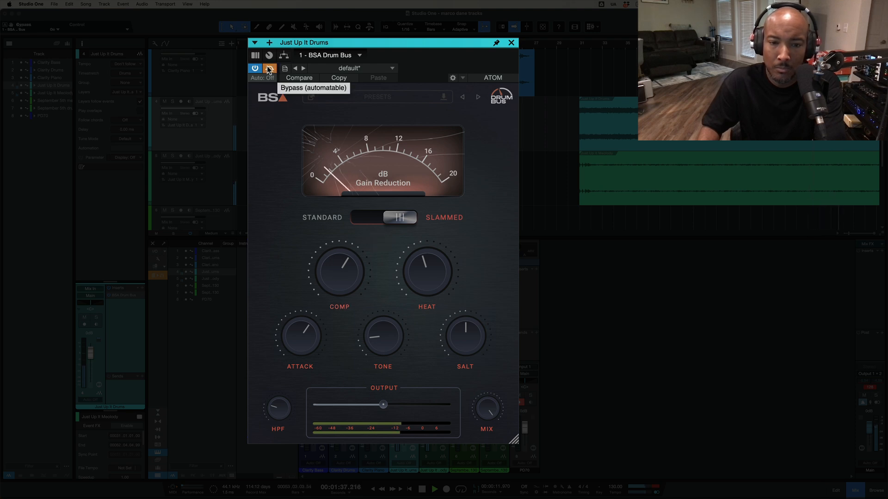
pyautogui.click(269, 69)
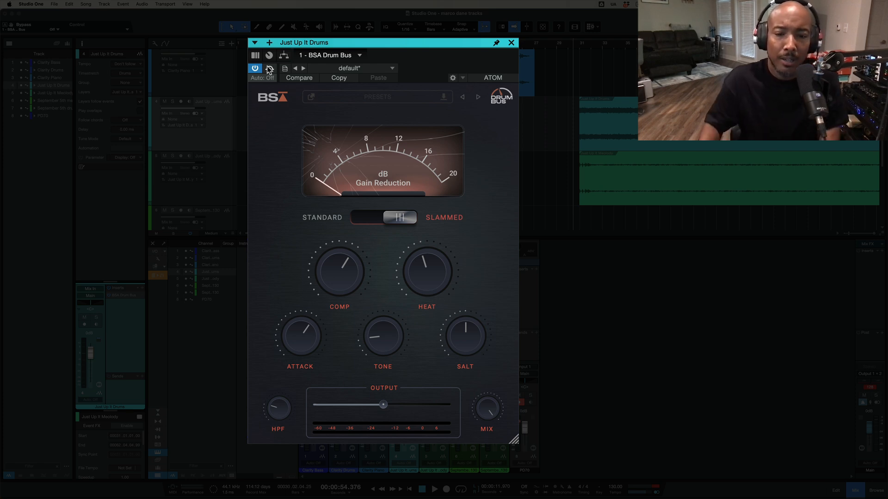
# Close the Just Up It Drums plugin, and open and activate the BSA Drum Bus insert on the September 5th drums channel, clear of the webcam area.
pyautogui.press('w')
pyautogui.scroll(-3, 601, 135)
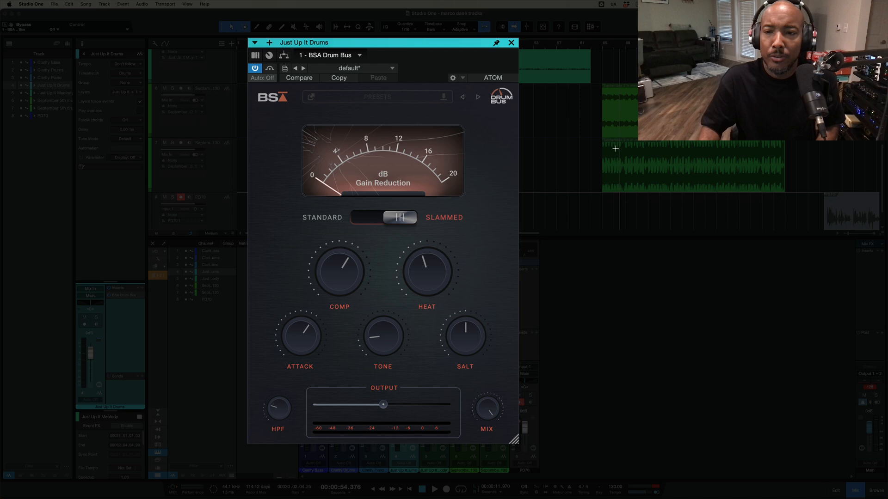
pyautogui.click(512, 42)
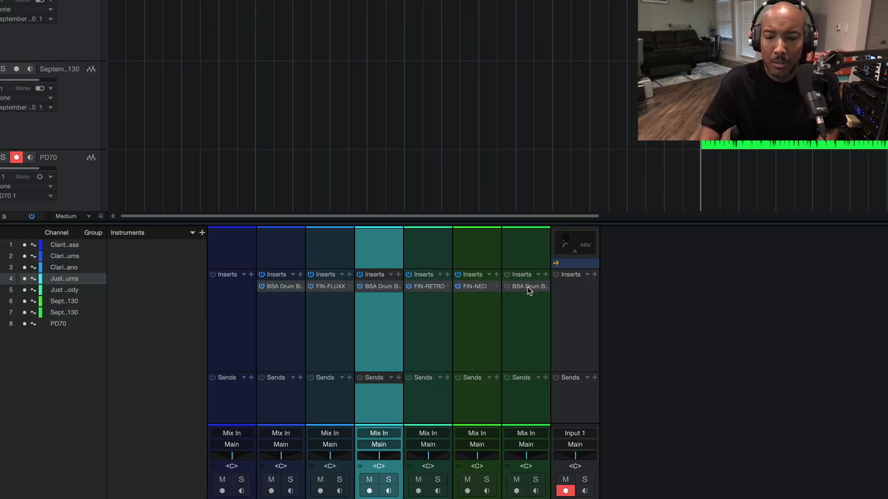
pyautogui.click(527, 287)
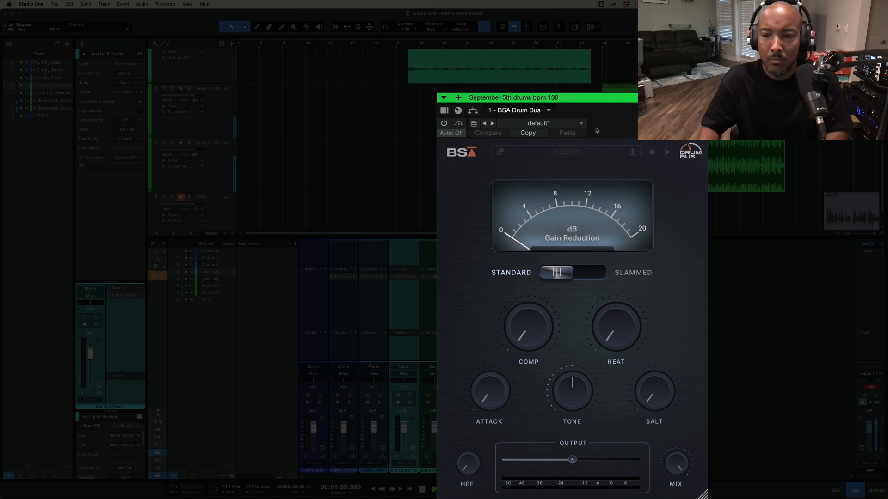
pyautogui.moveTo(615, 99); pyautogui.dragTo(524, 34)
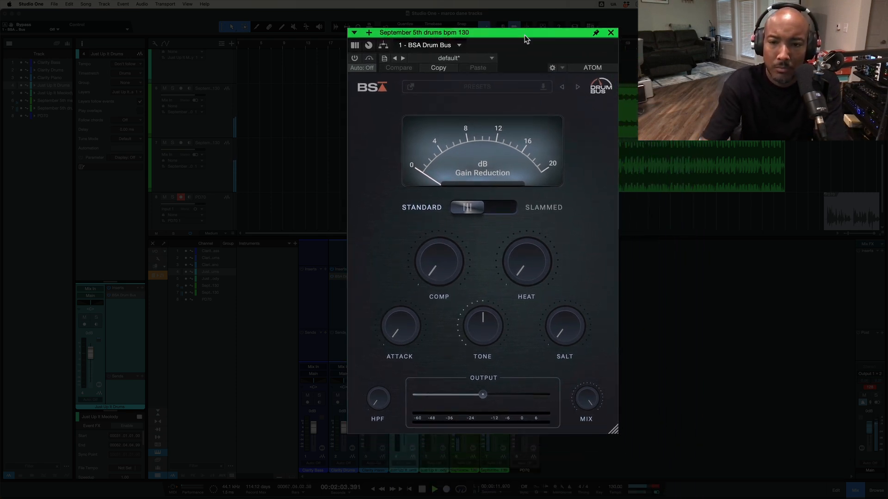
pyautogui.click(354, 59)
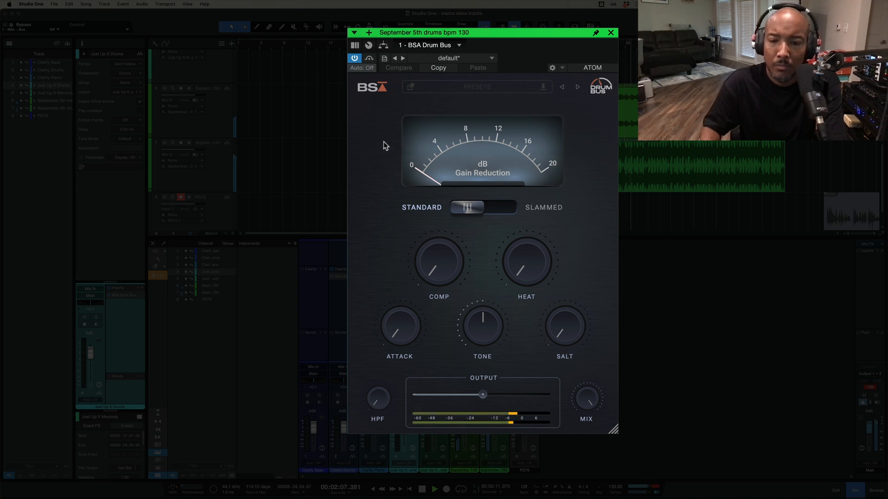
# On the September 5th drums Drum Bus, set Comp to 41%, Heat to 52%, Tone to -60% and Attack to 41%.
pyautogui.moveTo(445, 275); pyautogui.dragTo(429, 200)
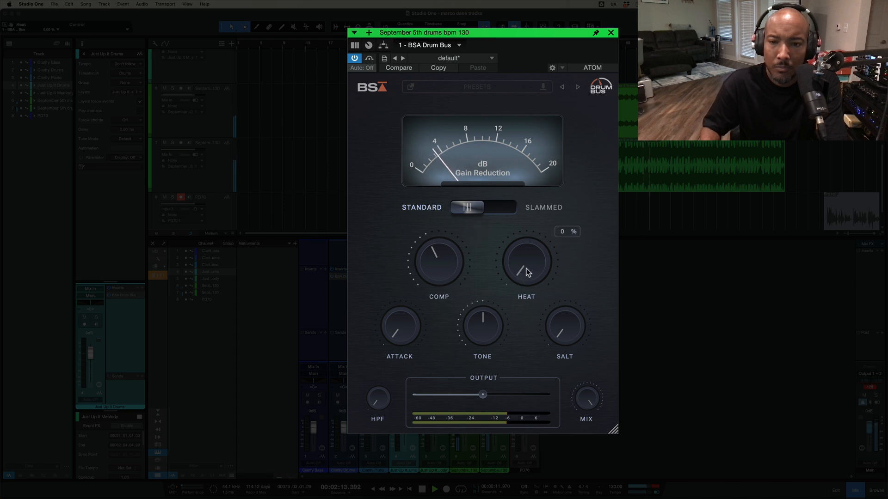
pyautogui.moveTo(526, 268); pyautogui.dragTo(518, 183)
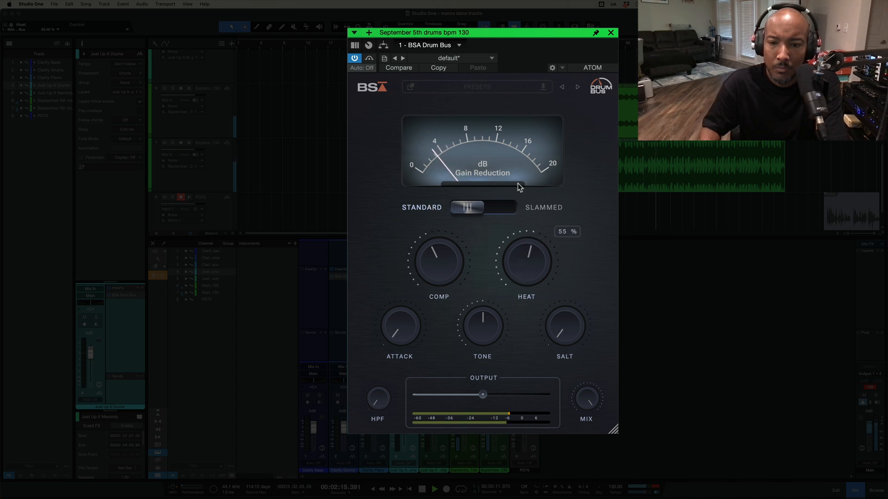
pyautogui.moveTo(485, 320); pyautogui.dragTo(476, 348)
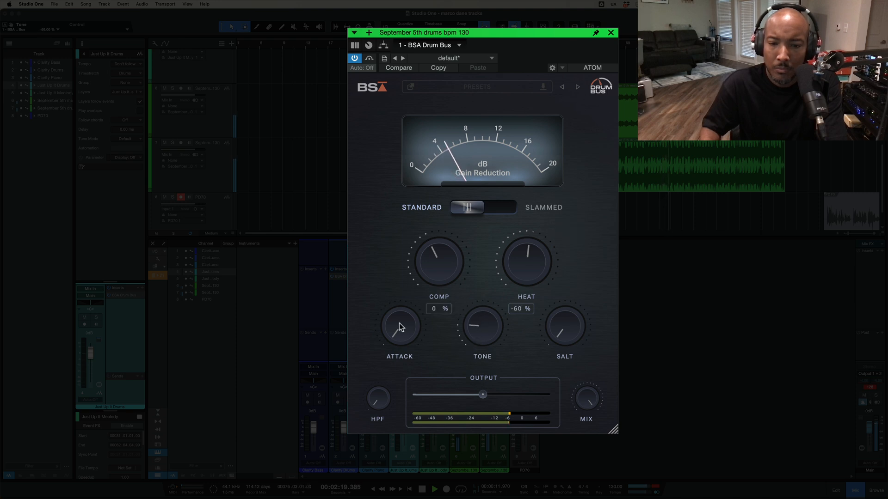
pyautogui.moveTo(399, 323); pyautogui.dragTo(394, 256)
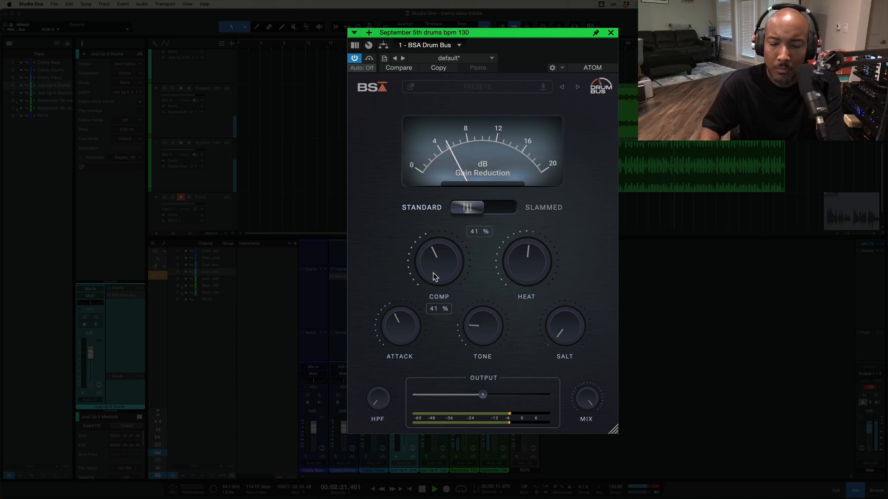
# Switch the Drum Bus to Slammed, set Comp to 32%, Salt to 60%, Tone to 71% and Heat to 47%, and compare it bypassed and active.
pyautogui.click(503, 209)
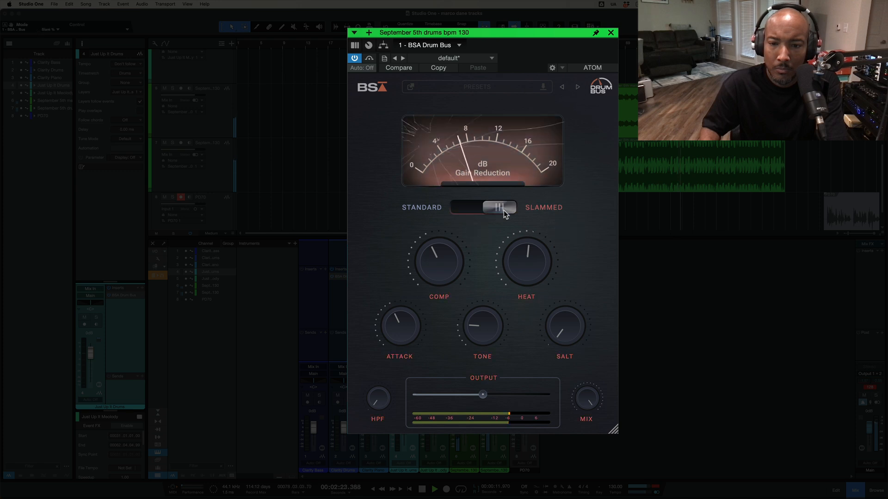
pyautogui.moveTo(442, 262); pyautogui.dragTo(439, 265)
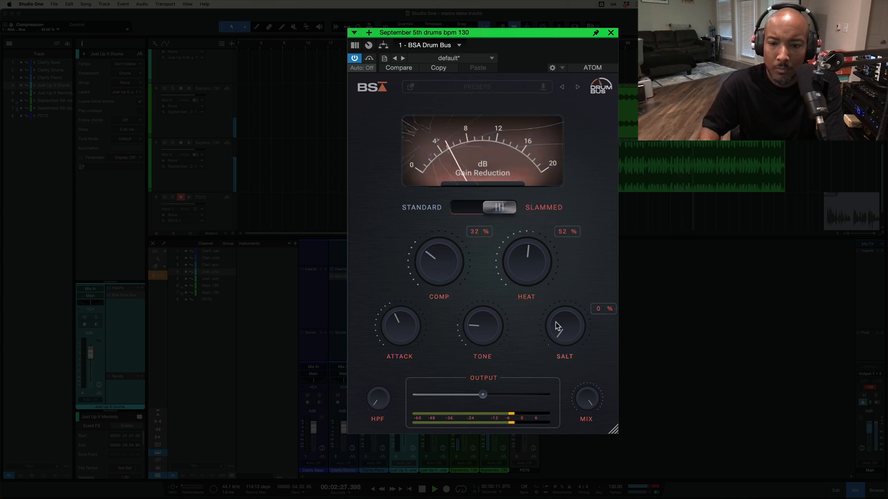
pyautogui.moveTo(556, 321); pyautogui.dragTo(564, 257)
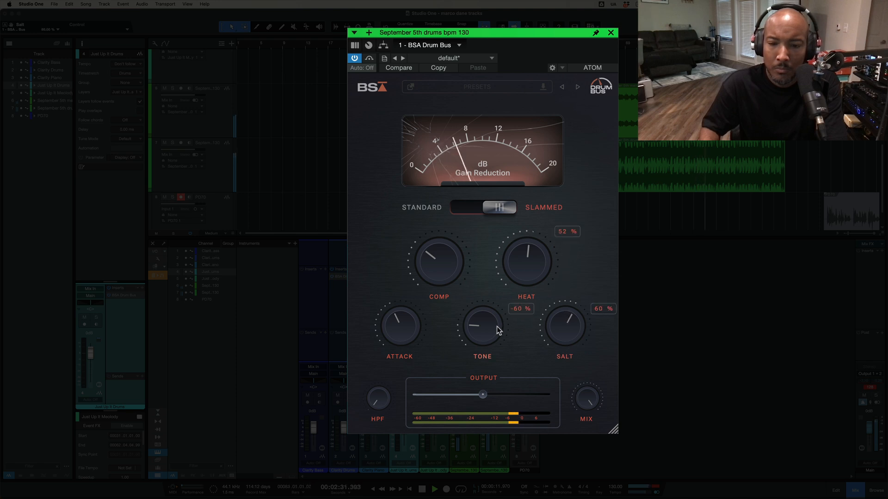
pyautogui.moveTo(480, 324); pyautogui.dragTo(473, 226)
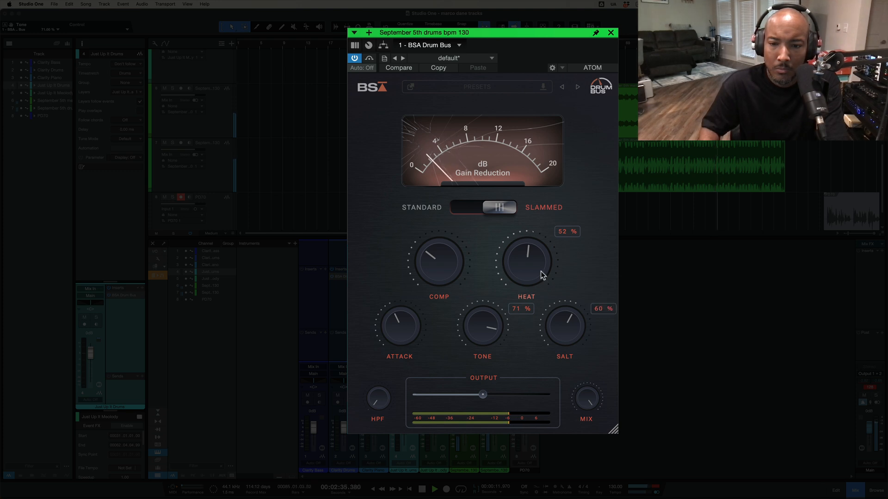
pyautogui.moveTo(541, 273); pyautogui.dragTo(540, 276)
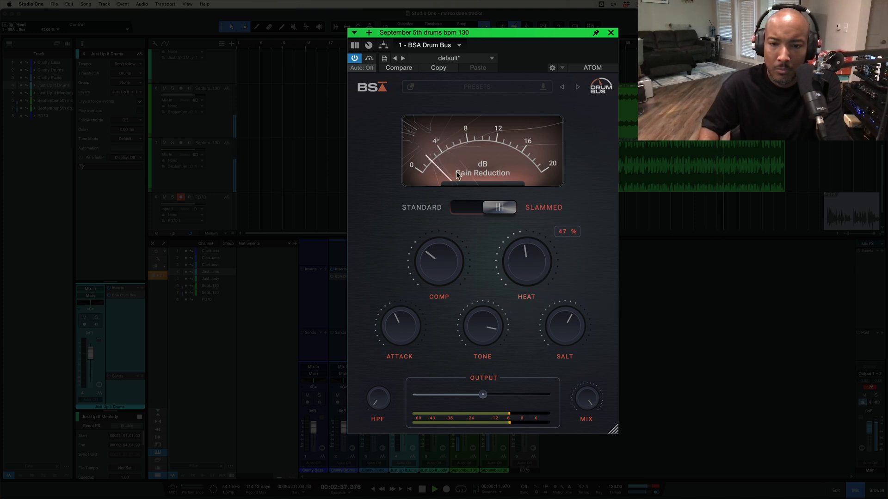
pyautogui.click(370, 59)
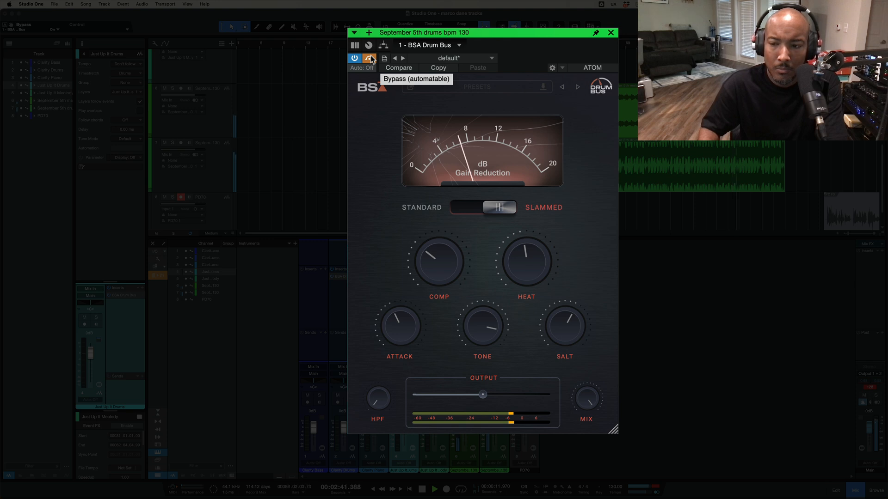
pyautogui.click(370, 58)
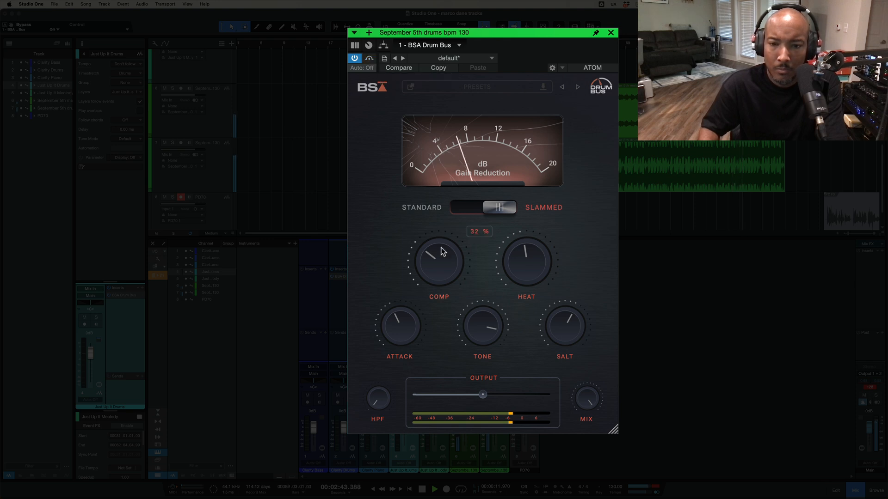
# Set Tone to 45%, raise the HPF, lower Mix to about half, and bypass the September 5th drums Drum Bus for comparison.
pyautogui.moveTo(508, 341); pyautogui.dragTo(501, 353)
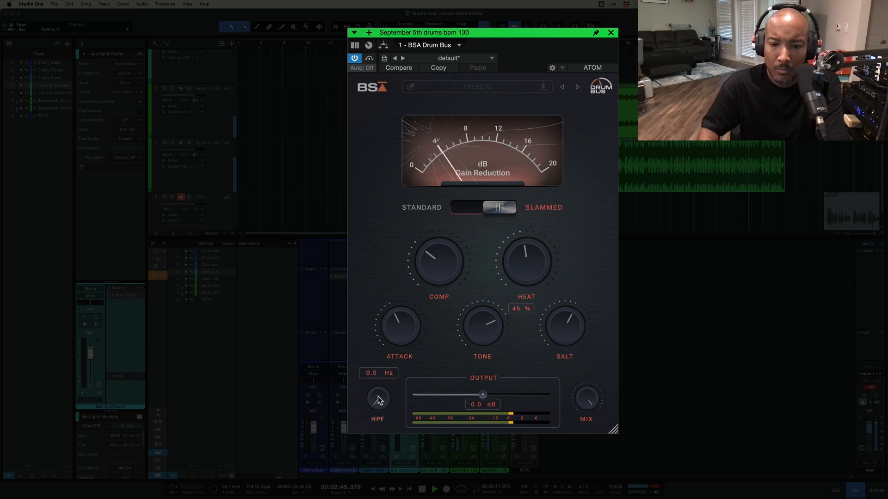
pyautogui.moveTo(378, 397); pyautogui.dragTo(369, 347)
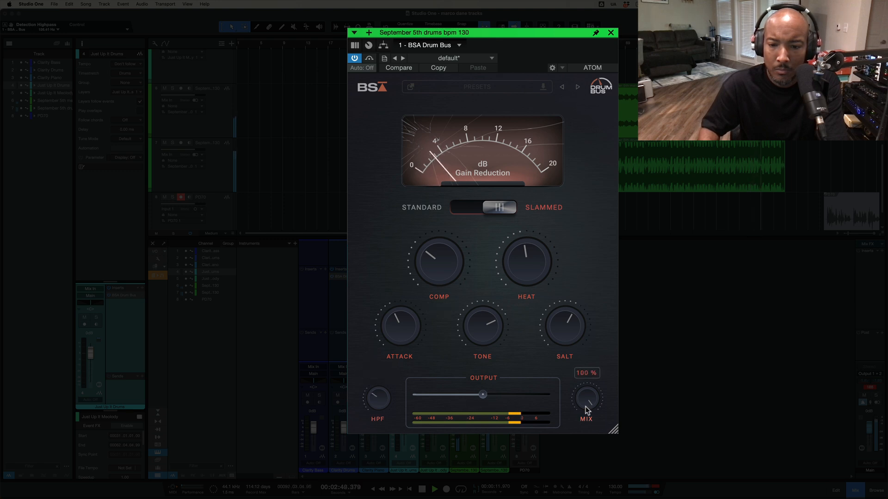
pyautogui.moveTo(585, 407); pyautogui.dragTo(586, 478)
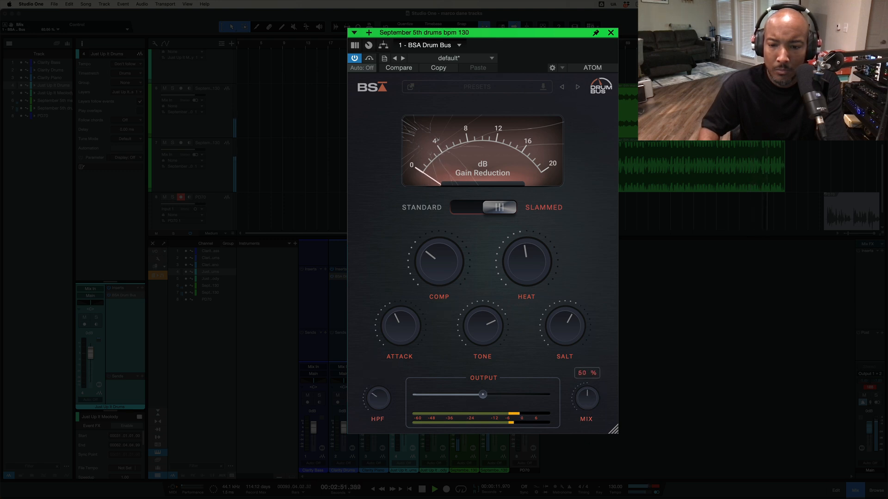
pyautogui.click(370, 59)
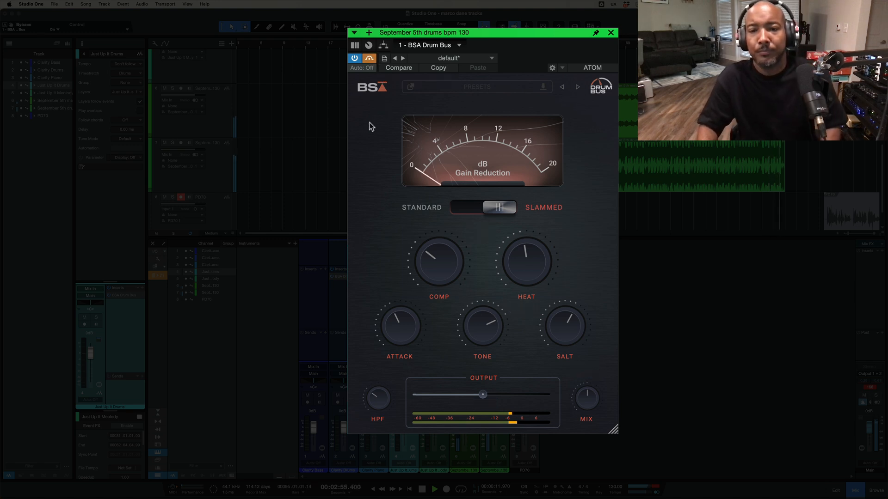